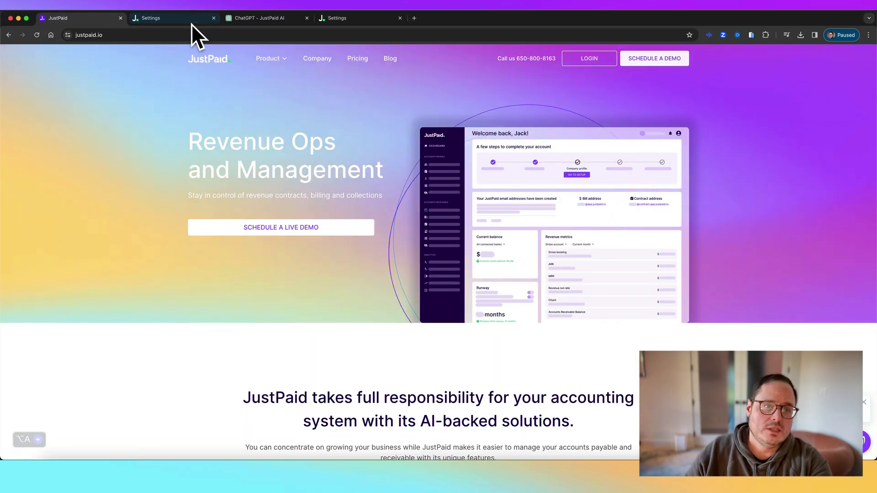
- Show the JustPaid integrations with QuickBooks Online synced and Stripe not connected, highlighting QuickBooks Online
{"action": "left_click", "coordinate": [171, 18]}
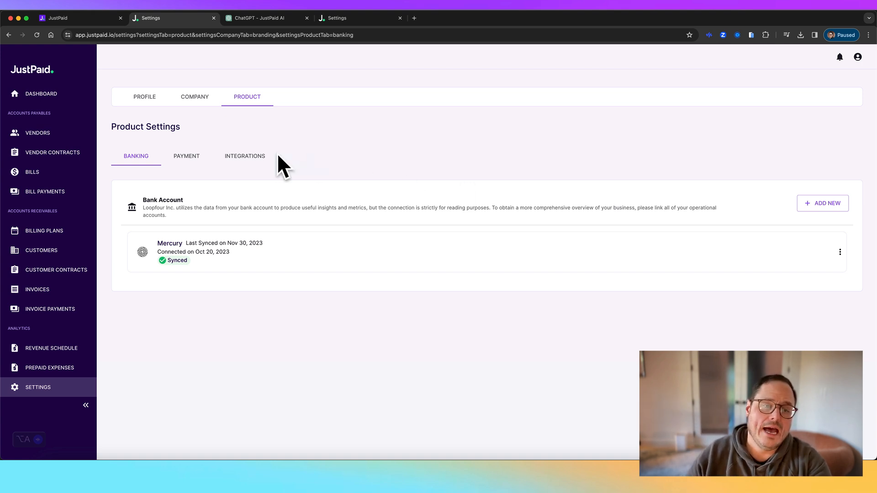
{"action": "left_click", "coordinate": [254, 157]}
{"action": "double_click", "coordinate": [180, 238]}
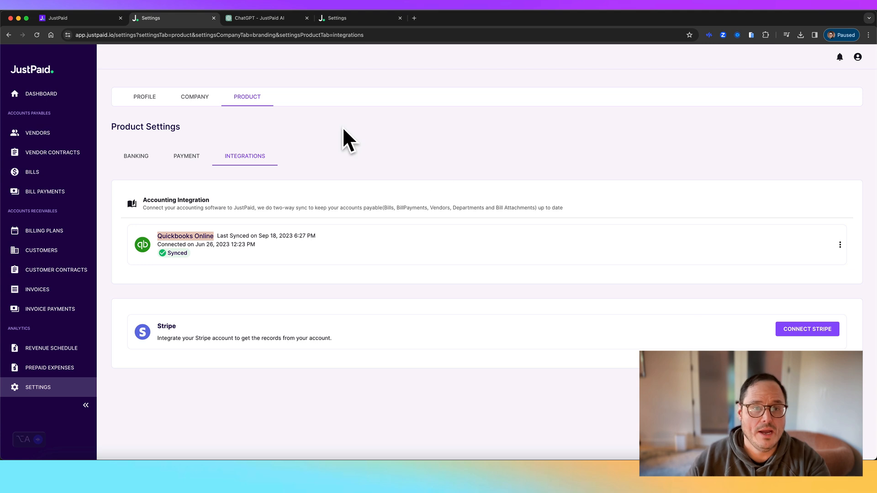
- Switch to ChatGPT and reach the JustPaid AI conversation with the Q3 2023 P&L request via Explore GPTs
{"action": "left_click", "coordinate": [262, 22]}
{"action": "left_click", "coordinate": [30, 97]}
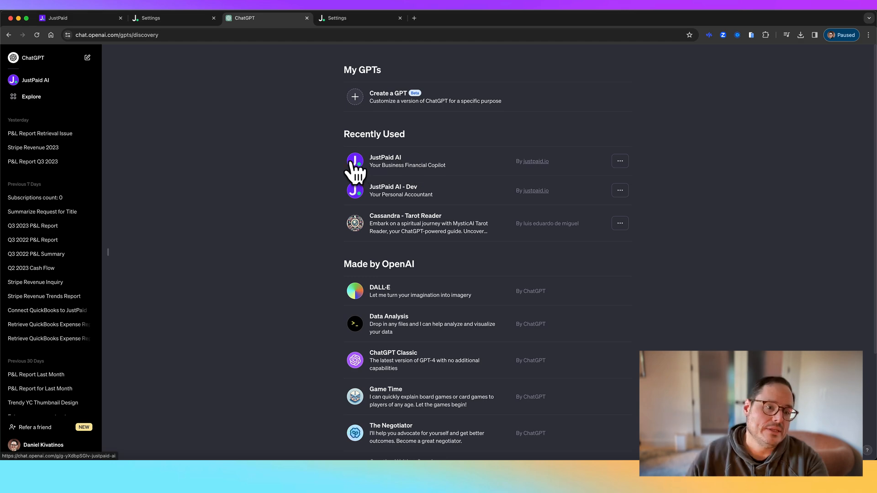
{"action": "left_click", "coordinate": [40, 133]}
{"action": "scroll", "coordinate": [511, 225], "scroll_direction": "up", "scroll_amount": 10}
{"action": "scroll", "coordinate": [511, 224], "scroll_direction": "up", "scroll_amount": 5}
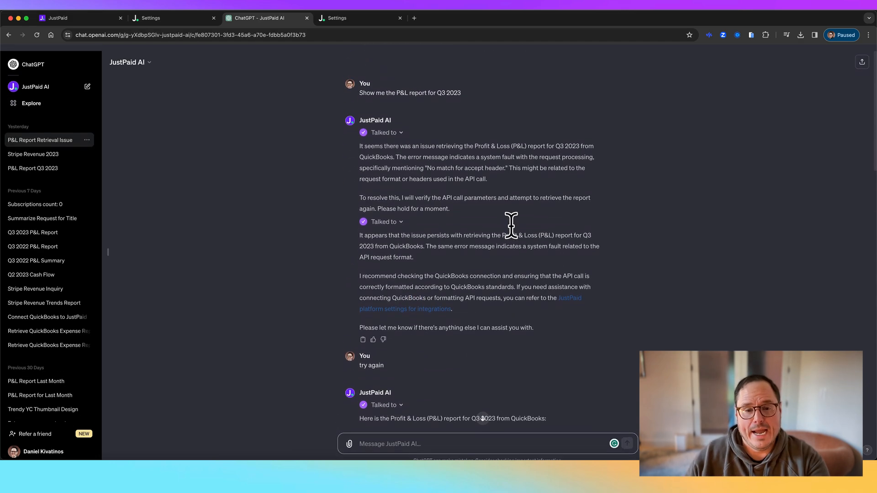
{"action": "mouse_move", "coordinate": [445, 227]}
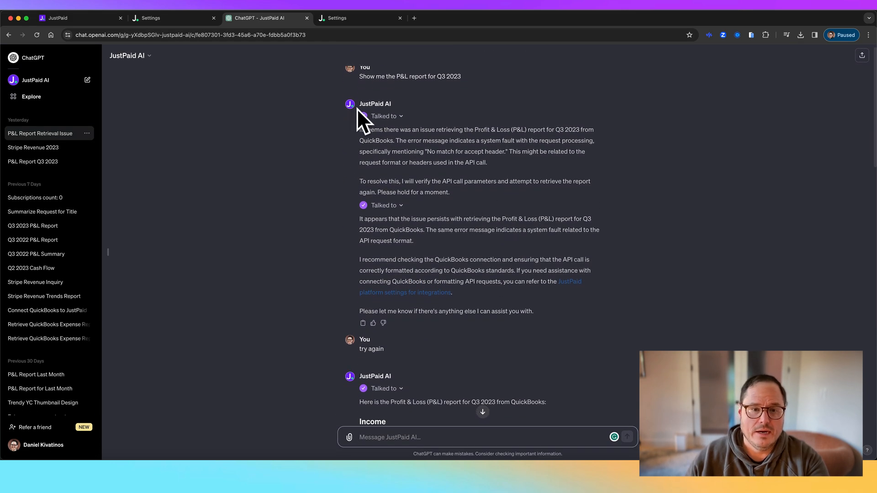
{"action": "scroll", "coordinate": [370, 103], "scroll_direction": "up", "scroll_amount": 1}
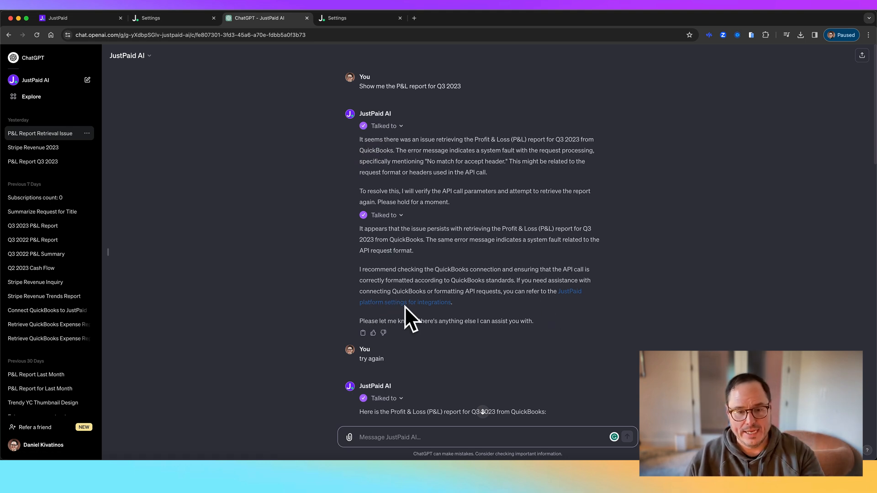
- Recheck the JustPaid settings, return to the P&L graph conversation and start a fresh JustPaid AI chat
{"action": "left_click", "coordinate": [175, 22]}
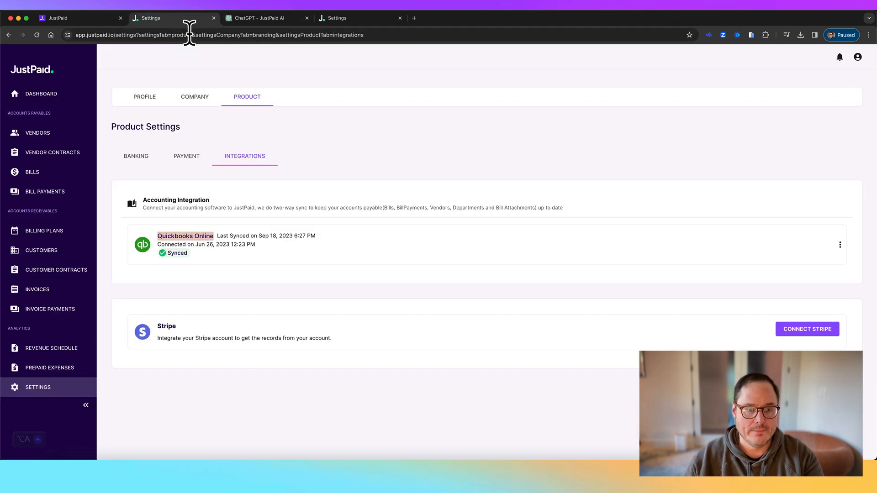
{"action": "left_click", "coordinate": [265, 18]}
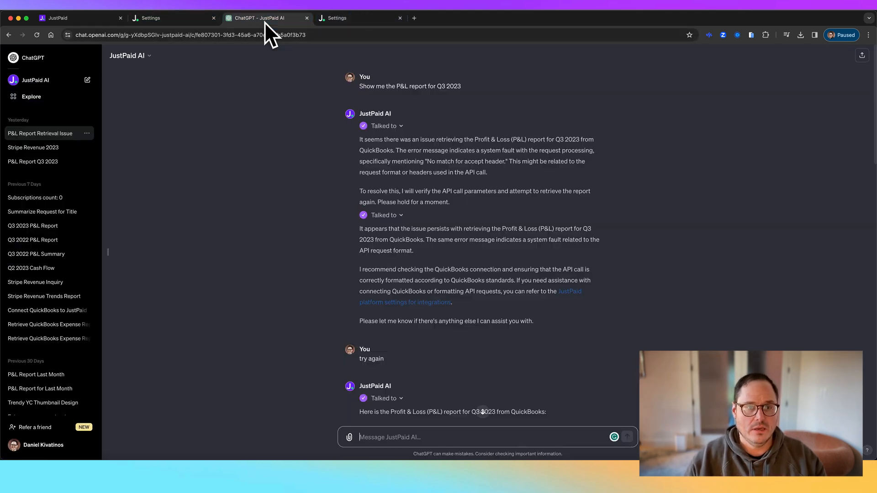
{"action": "mouse_move", "coordinate": [370, 358]}
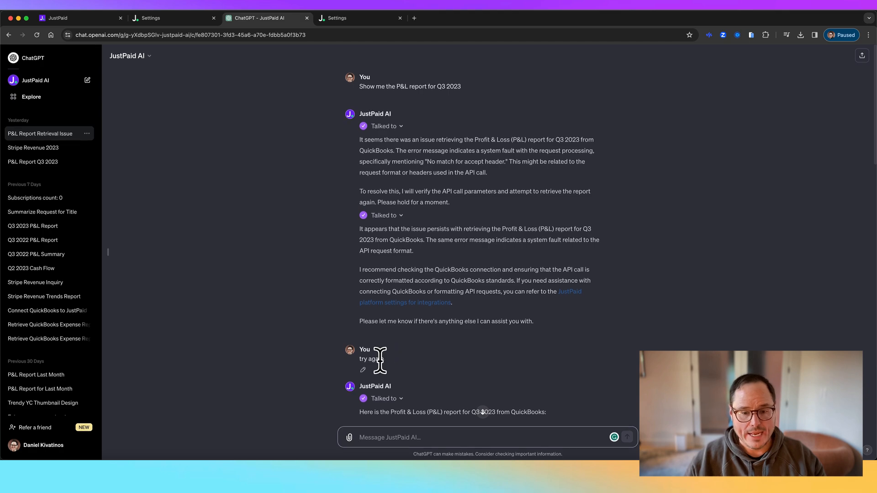
{"action": "scroll", "coordinate": [532, 354], "scroll_direction": "down", "scroll_amount": 10}
{"action": "scroll", "coordinate": [532, 354], "scroll_direction": "down", "scroll_amount": 10}
{"action": "scroll", "coordinate": [532, 354], "scroll_direction": "up", "scroll_amount": 5}
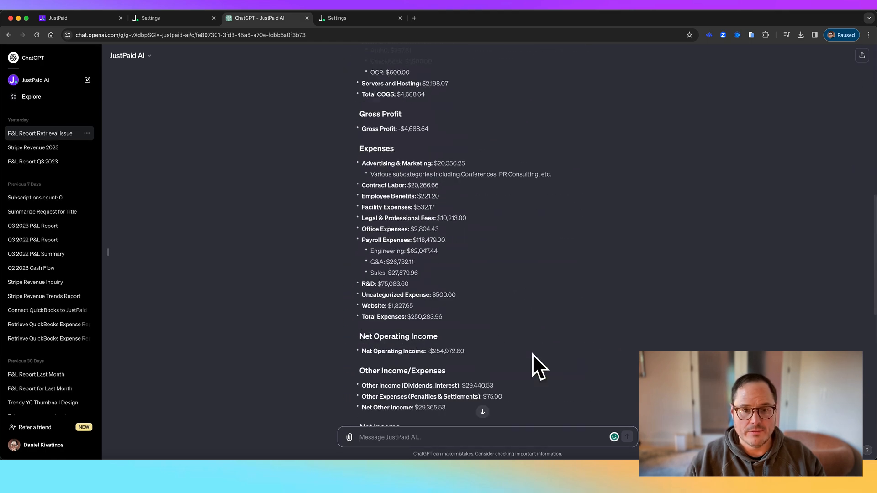
{"action": "scroll", "coordinate": [533, 354], "scroll_direction": "up", "scroll_amount": 3}
{"action": "scroll", "coordinate": [533, 354], "scroll_direction": "up", "scroll_amount": 3}
{"action": "scroll", "coordinate": [533, 355], "scroll_direction": "down", "scroll_amount": 3}
{"action": "scroll", "coordinate": [533, 355], "scroll_direction": "down", "scroll_amount": 3}
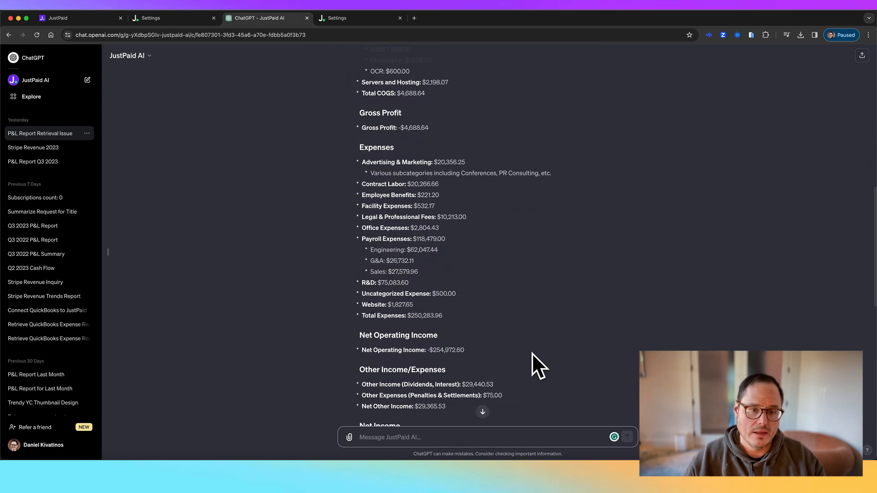
{"action": "scroll", "coordinate": [532, 354], "scroll_direction": "down", "scroll_amount": 5}
{"action": "scroll", "coordinate": [533, 354], "scroll_direction": "down", "scroll_amount": 2}
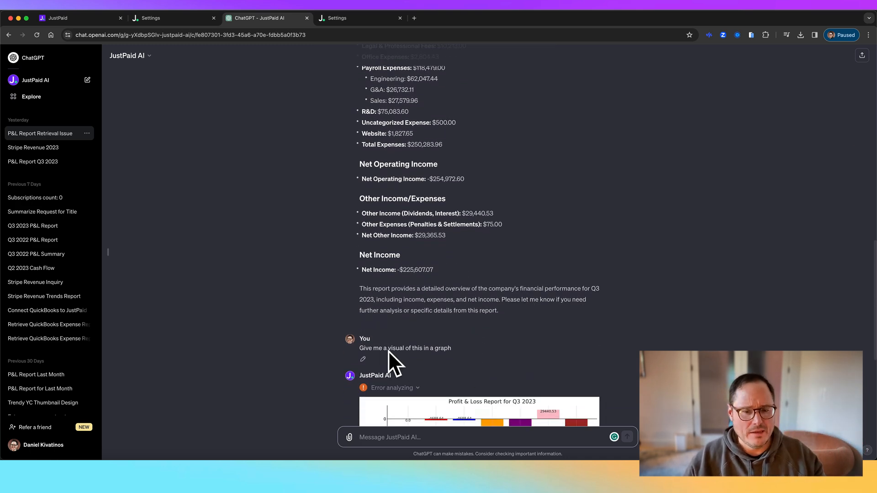
{"action": "scroll", "coordinate": [479, 353], "scroll_direction": "down", "scroll_amount": 3}
{"action": "scroll", "coordinate": [494, 309], "scroll_direction": "down", "scroll_amount": 3}
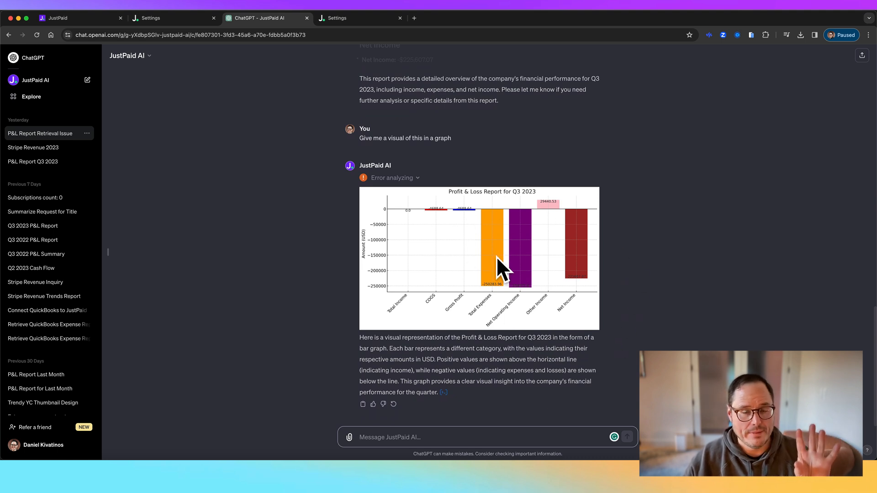
{"action": "left_click", "coordinate": [15, 82]}
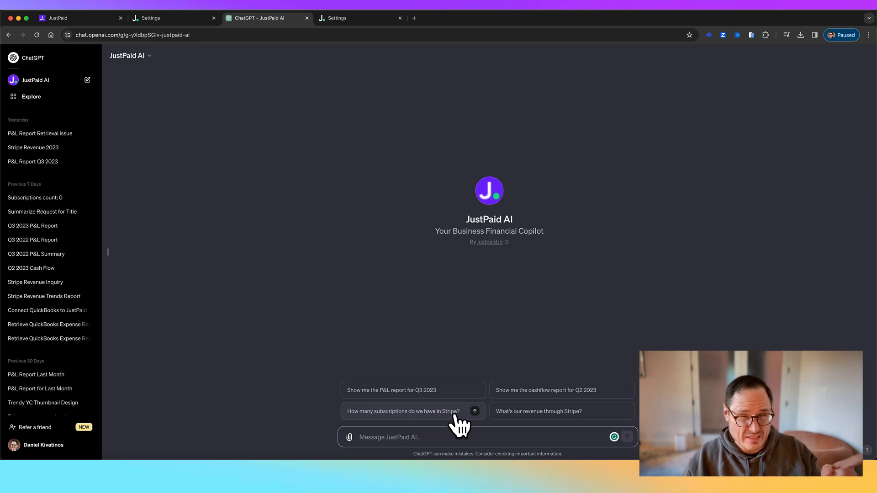
{"action": "left_click", "coordinate": [167, 17]}
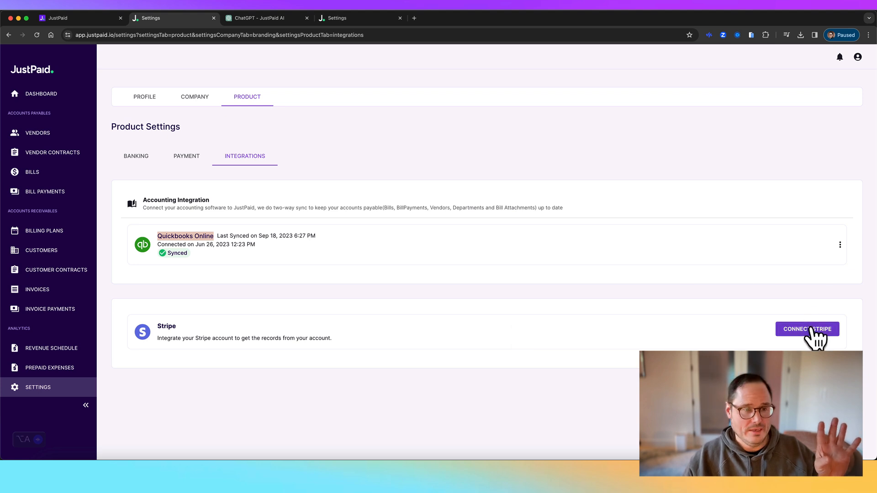
{"action": "left_click", "coordinate": [262, 17]}
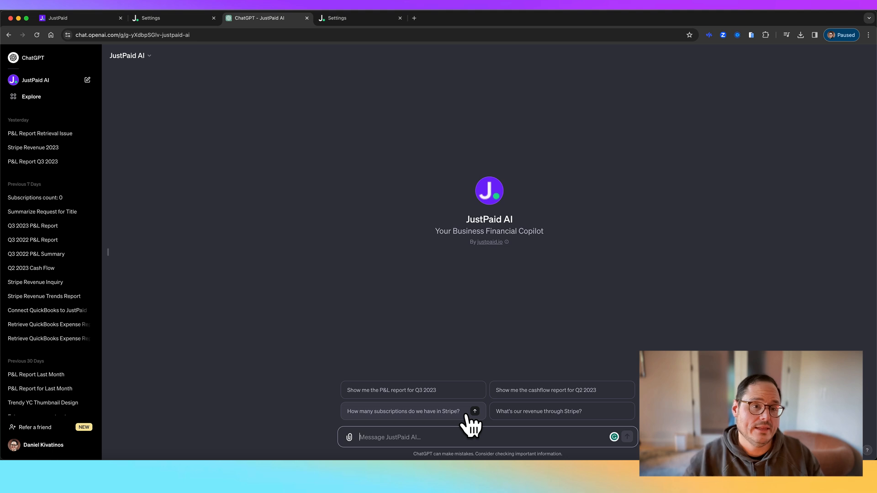
- Return to the justpaid.io marketing homepage in the first browser tab
{"action": "left_click", "coordinate": [62, 18]}
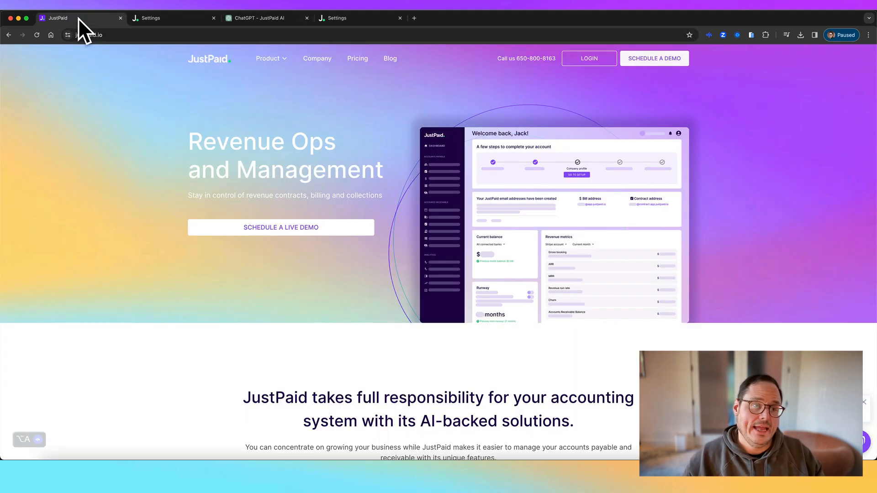